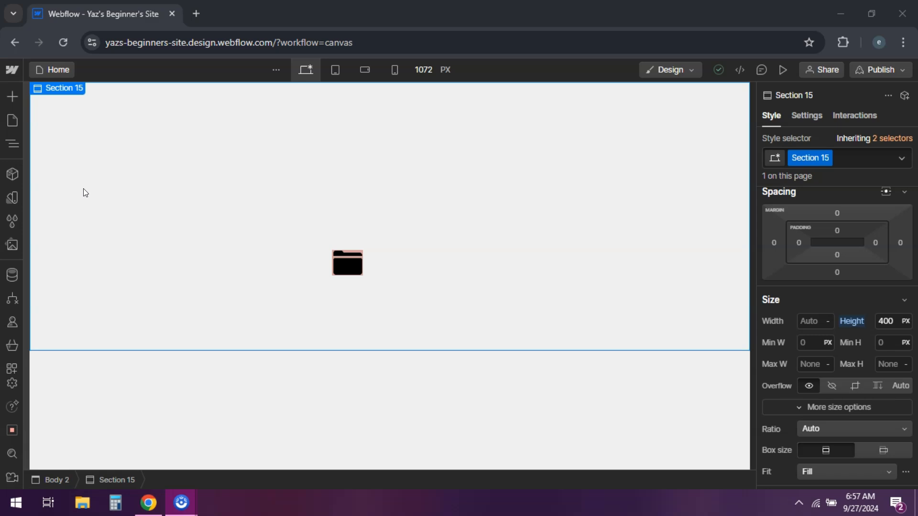
Step: Browse the Add panel's structure, ecommerce and media elements, then return to the section canvas
left_click(12, 97)
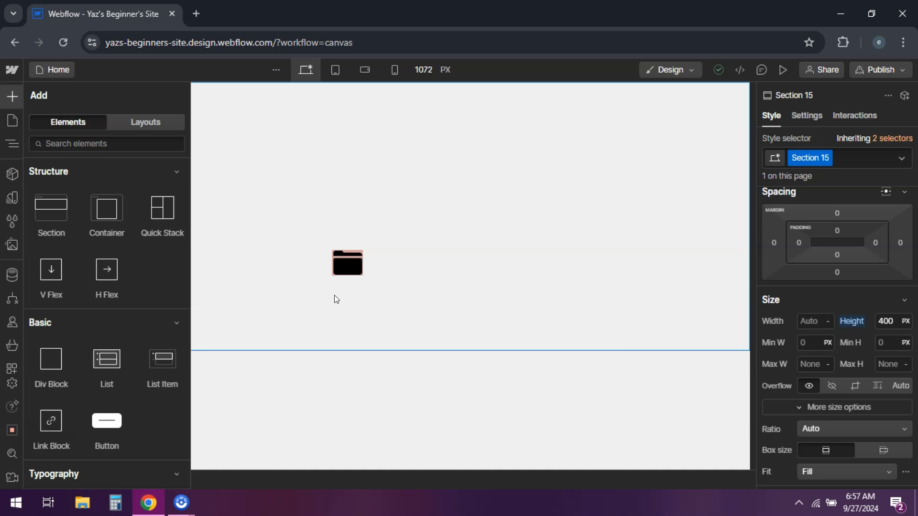
mouse_move(187, 224)
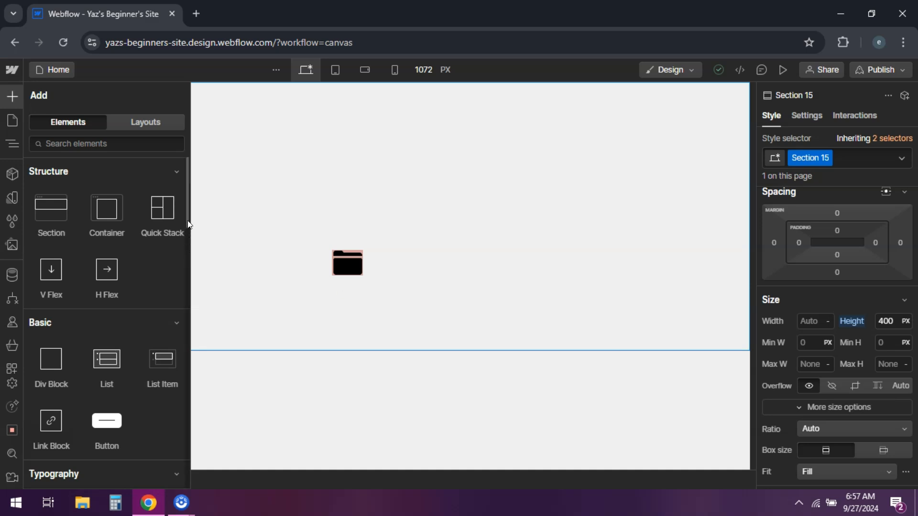
scroll(189, 273, "down", 2)
scroll(189, 314, "down", 4)
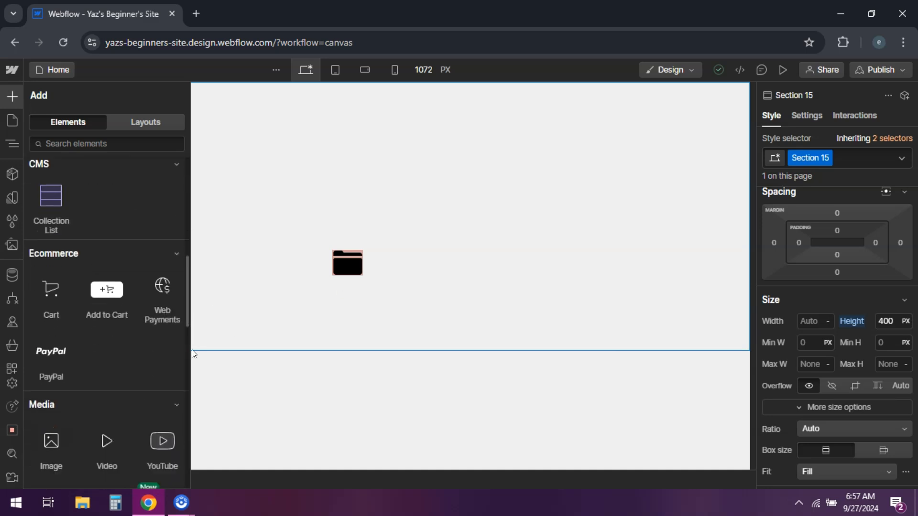
scroll(192, 349, "down", 2)
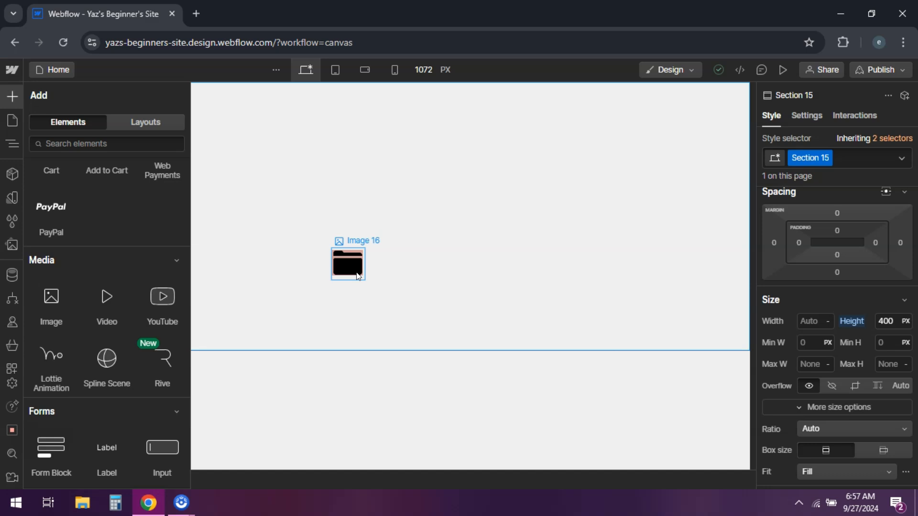
left_click(313, 304)
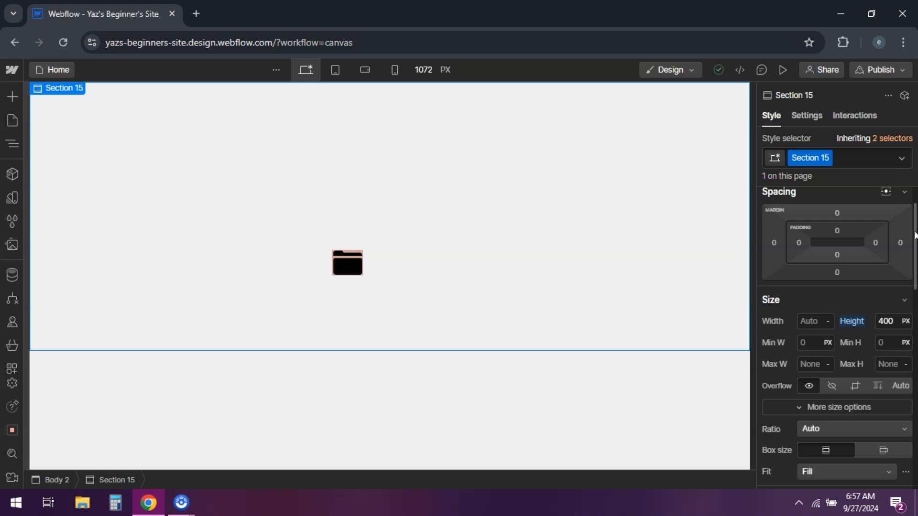
scroll(915, 280, "down", 3)
scroll(915, 280, "down", 1)
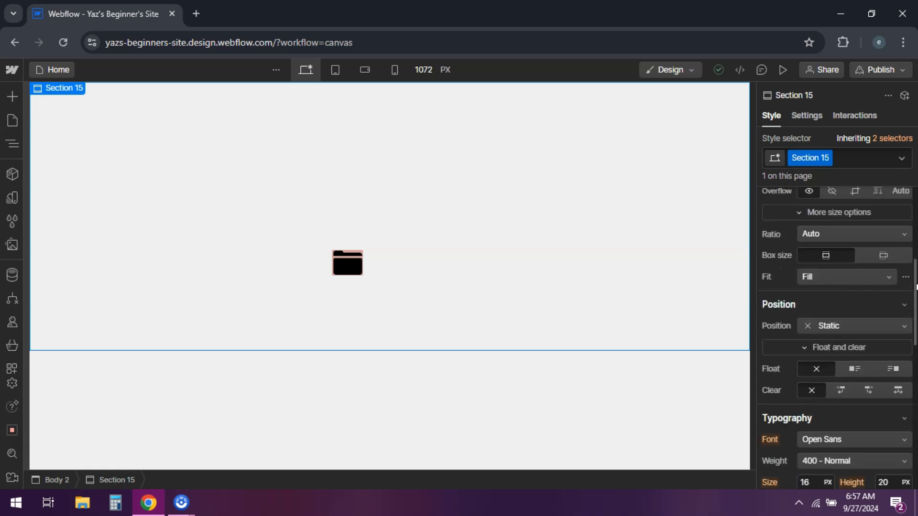
scroll(915, 251, "up", 3)
scroll(915, 244, "up", 2)
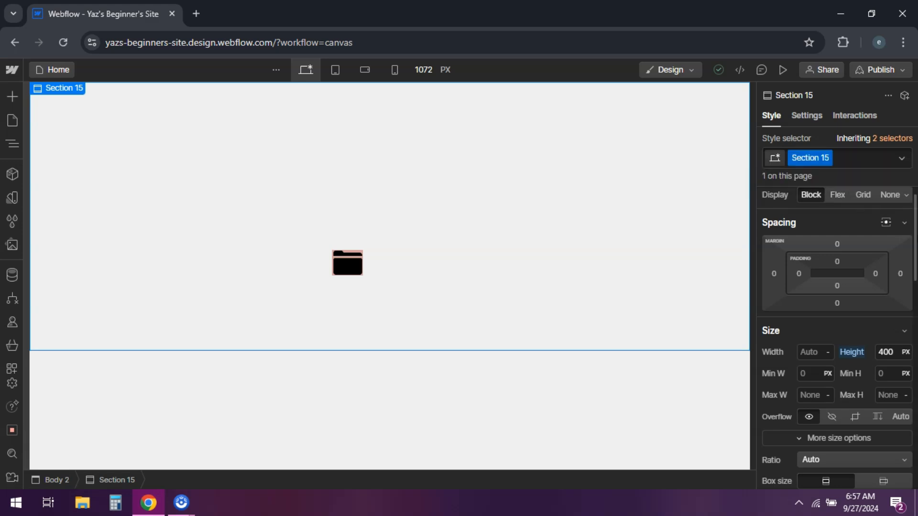
scroll(916, 239, "up", 1)
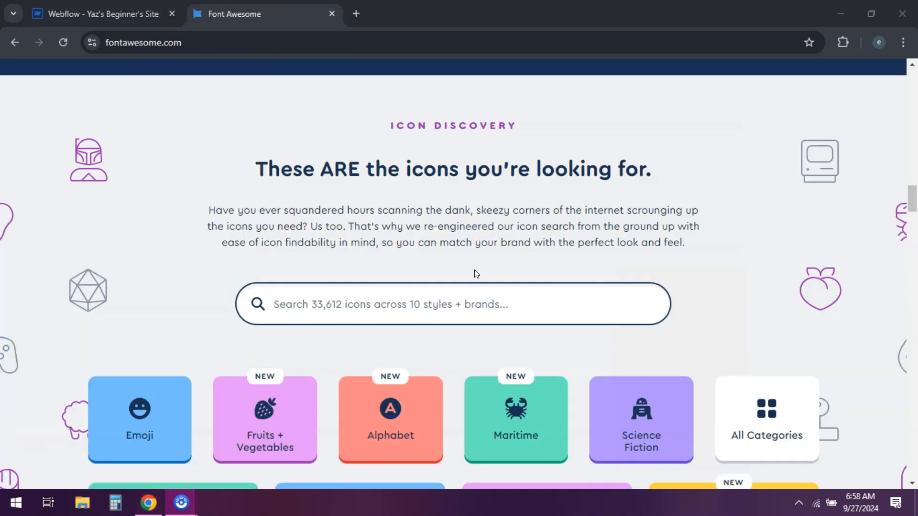
scroll(912, 205, "down", 1)
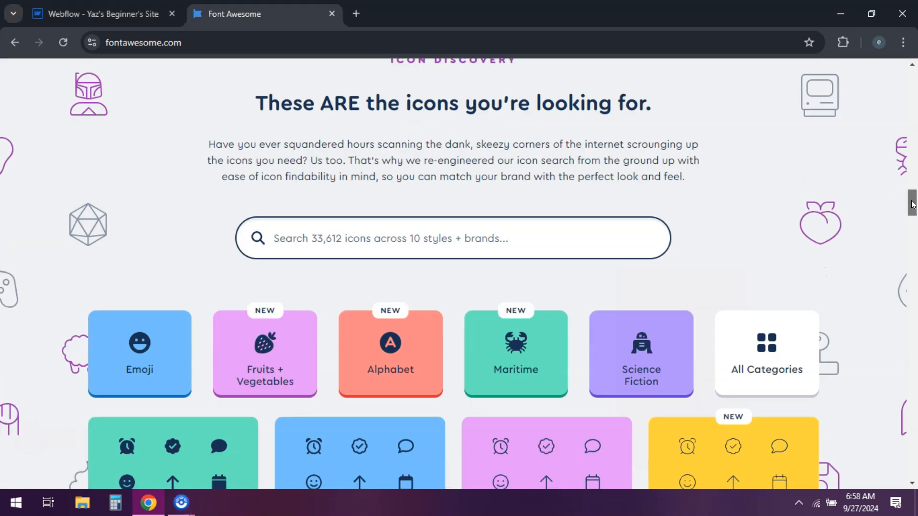
left_click_drag(912, 206, 914, 269)
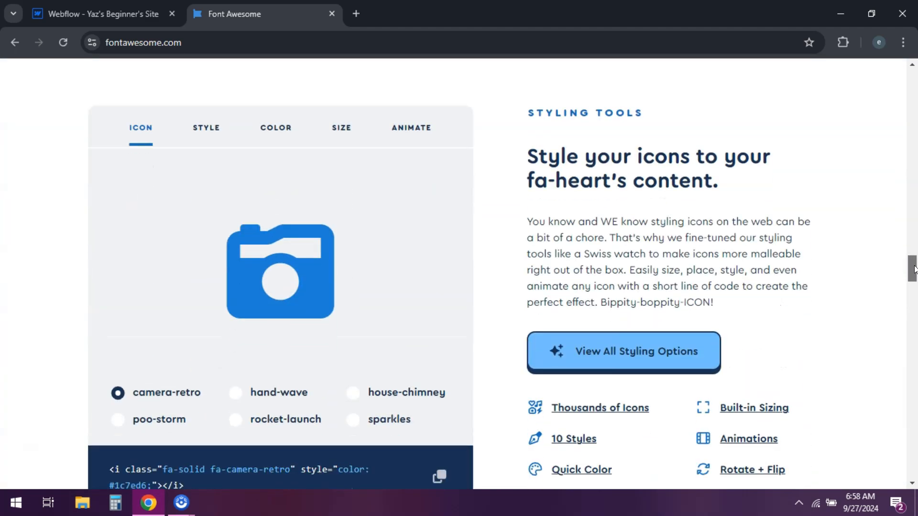
left_click_drag(914, 268, 909, 288)
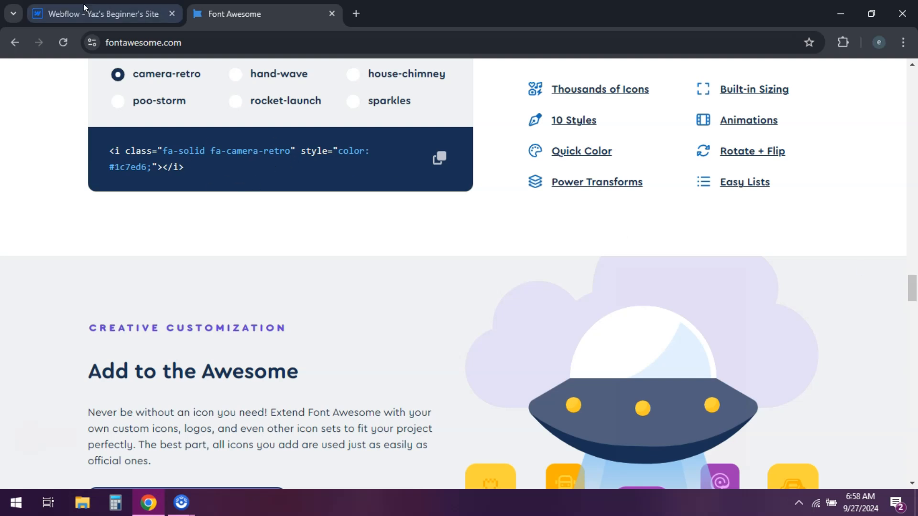
Step: Return from the Font Awesome homepage to the Webflow designer tab
left_click(93, 14)
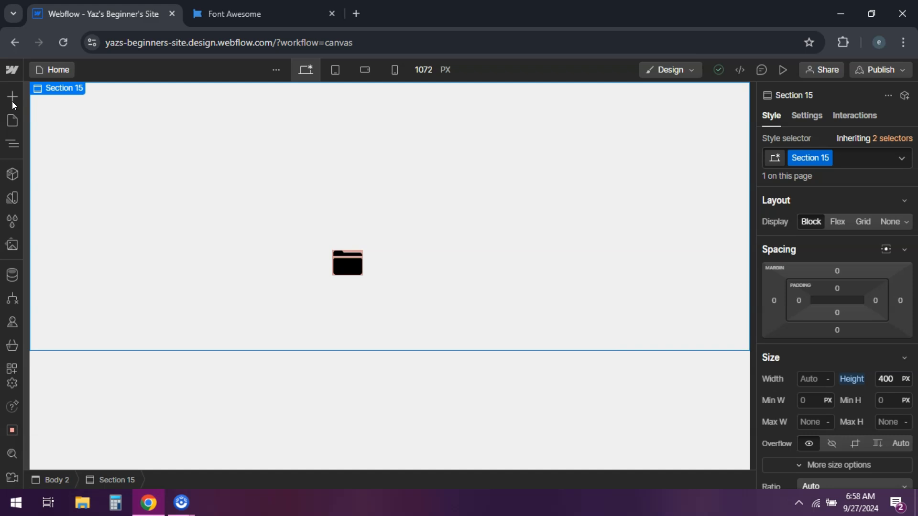
Step: Browse the Add panel down to Advanced elements, checking the Font Awesome tab briefly in between
left_click(12, 98)
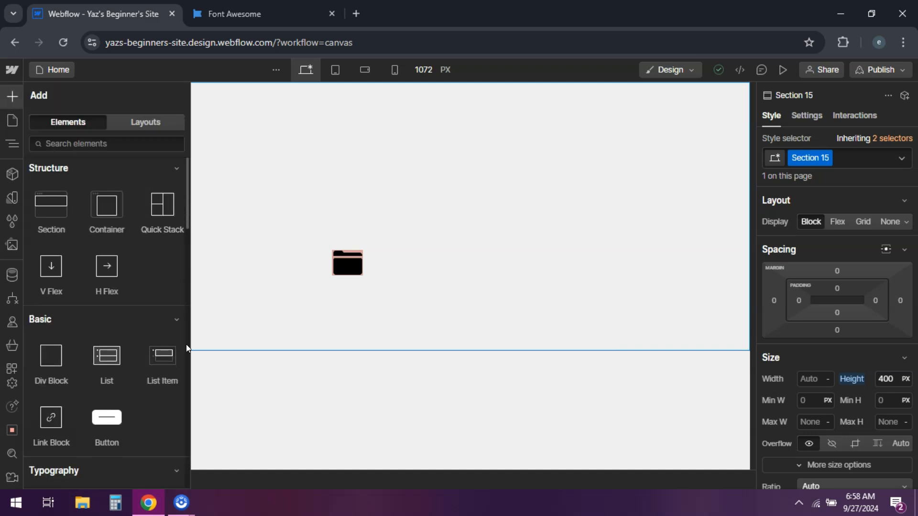
scroll(185, 368, "down", 6)
scroll(184, 400, "down", 2)
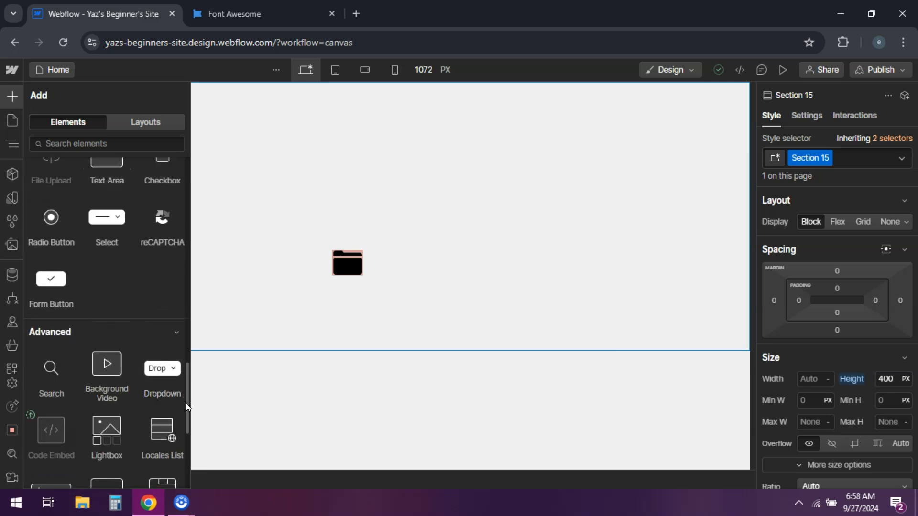
scroll(186, 403, "down", 3)
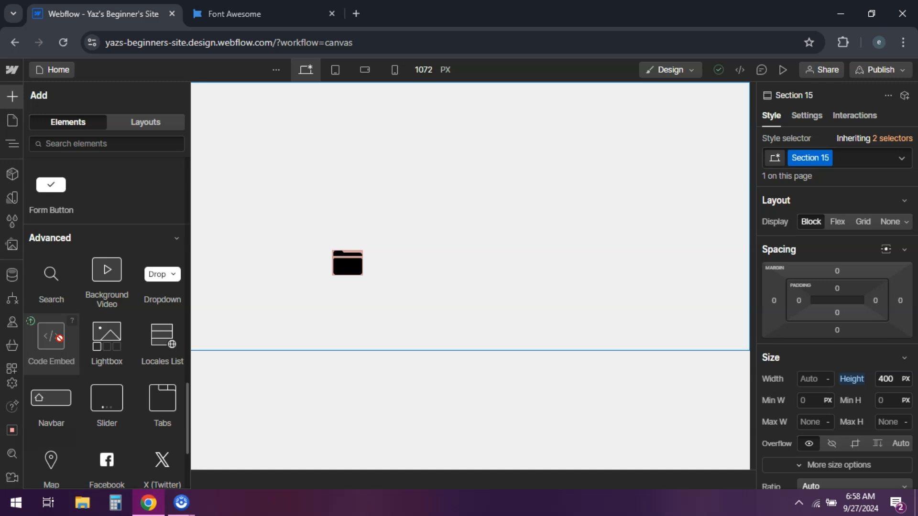
left_click(258, 14)
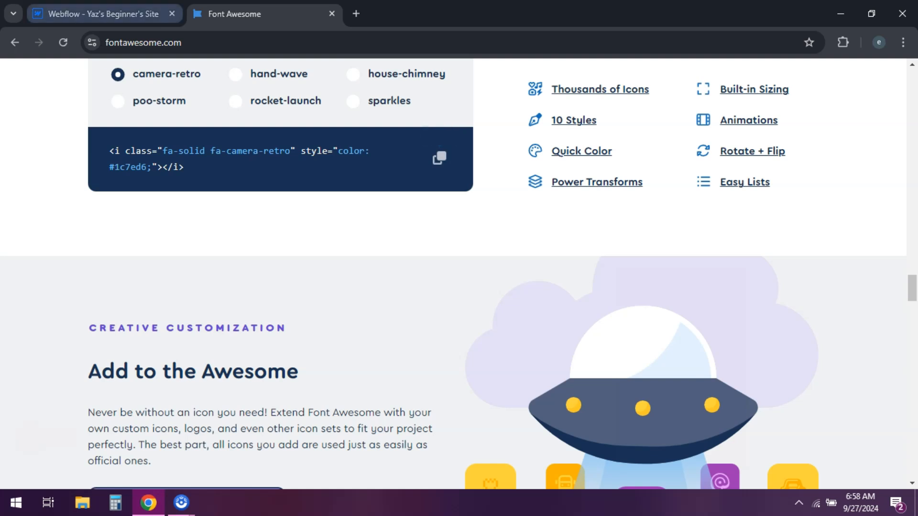
left_click(104, 14)
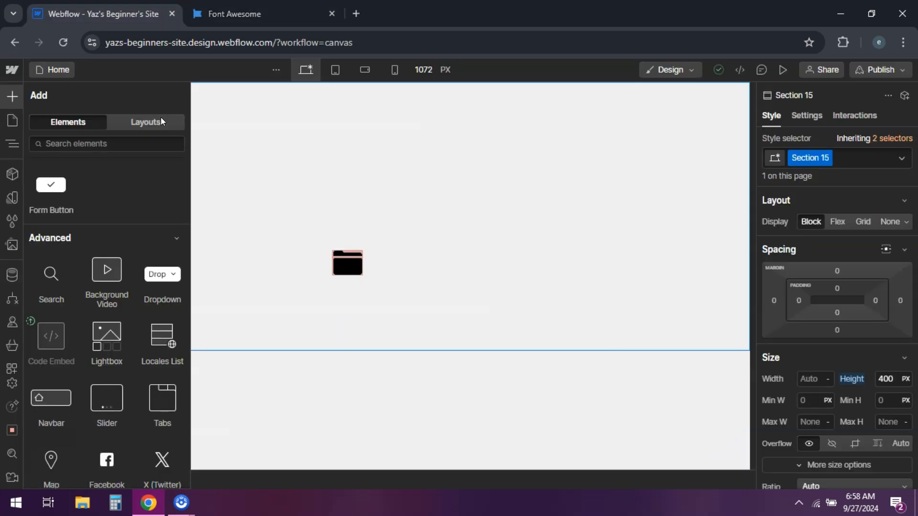
Step: Close the Add panel so Section 15 with its folder image fills the canvas
left_click(11, 97)
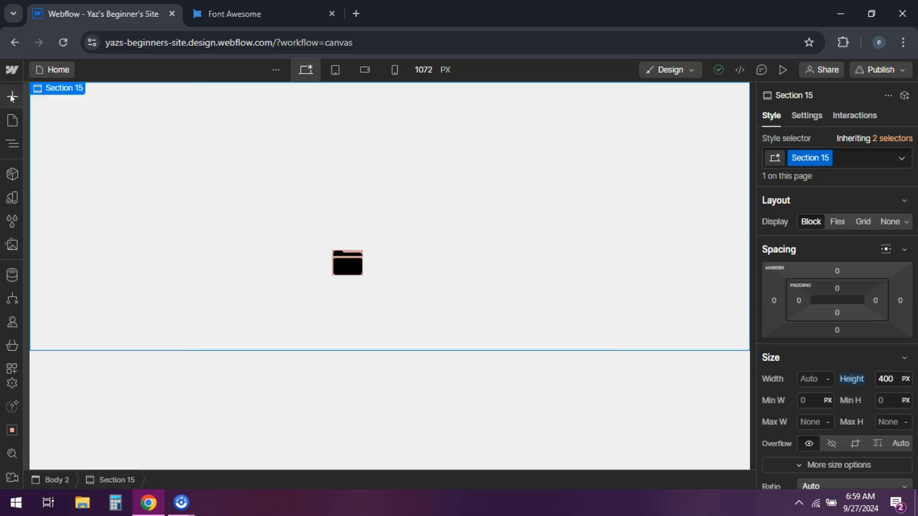